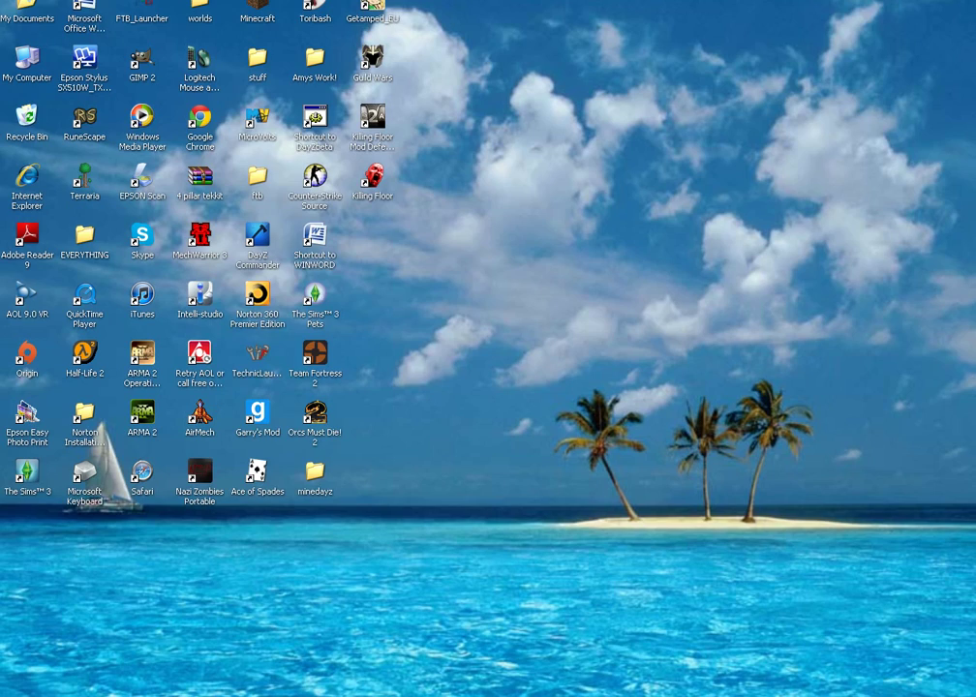
# - Open the Google homepage in Google Chrome and search for "feed the beast mod pack"
pyautogui.doubleClick(200, 118)
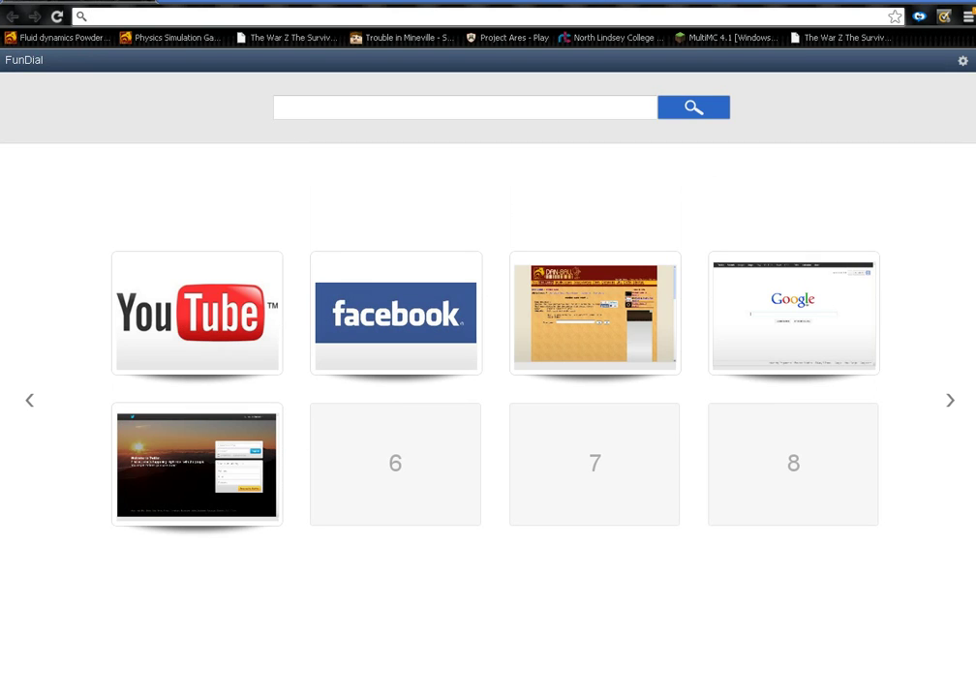
pyautogui.click(829, 283)
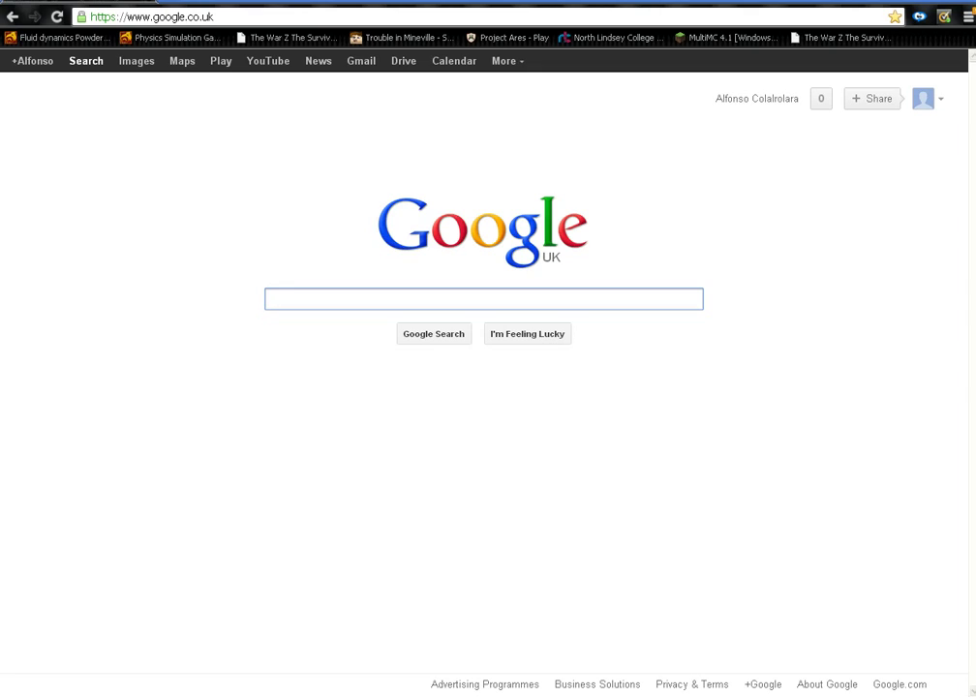
pyautogui.write('feed')
pyautogui.press('BackSpace')
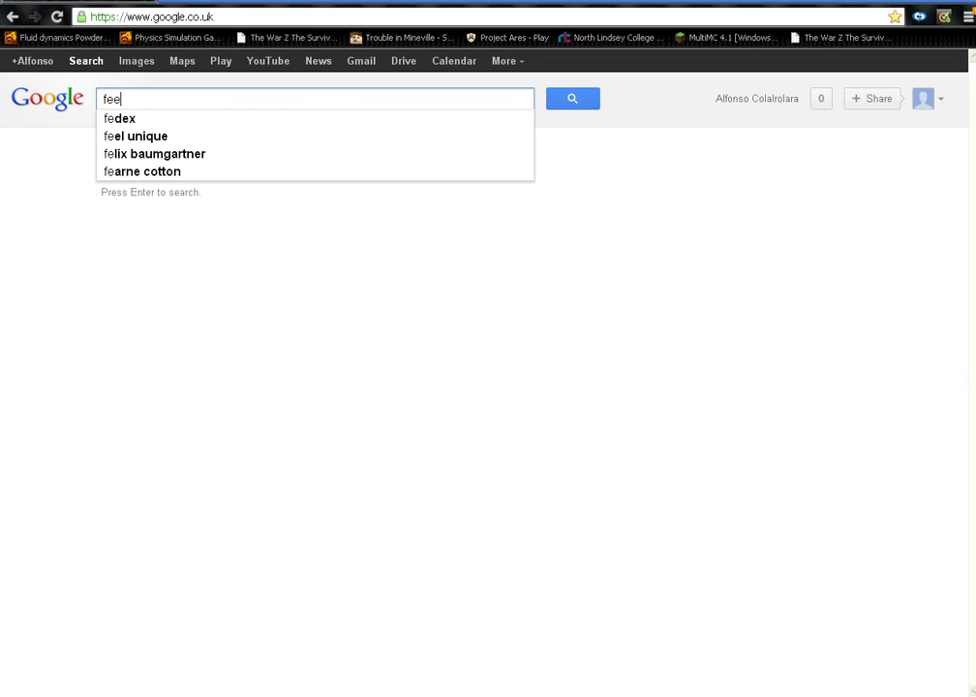
pyautogui.write('ed ')
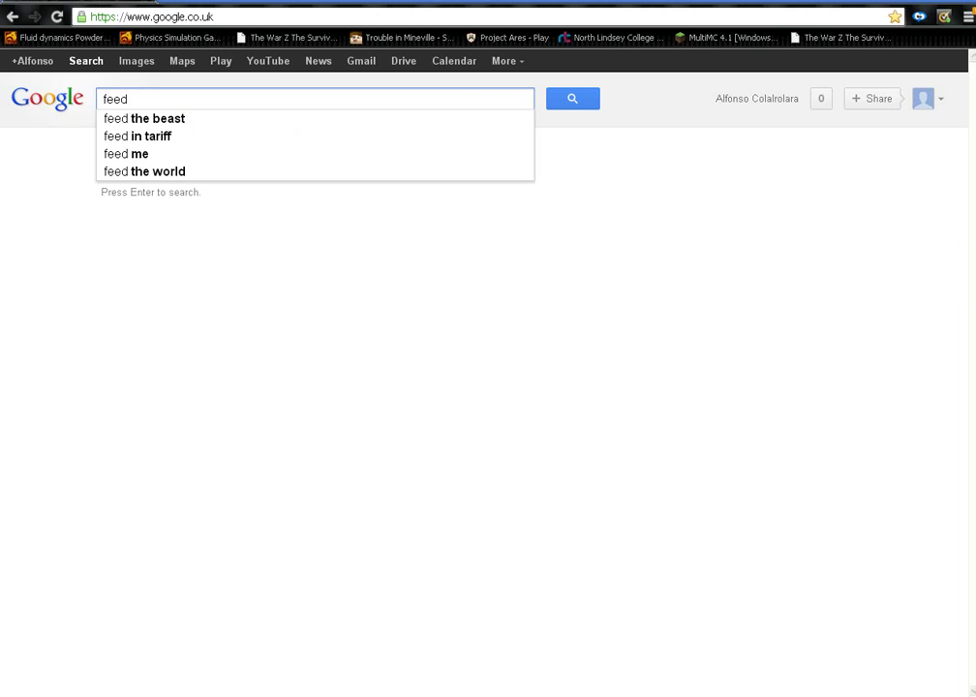
pyautogui.write('the beast mod pack')
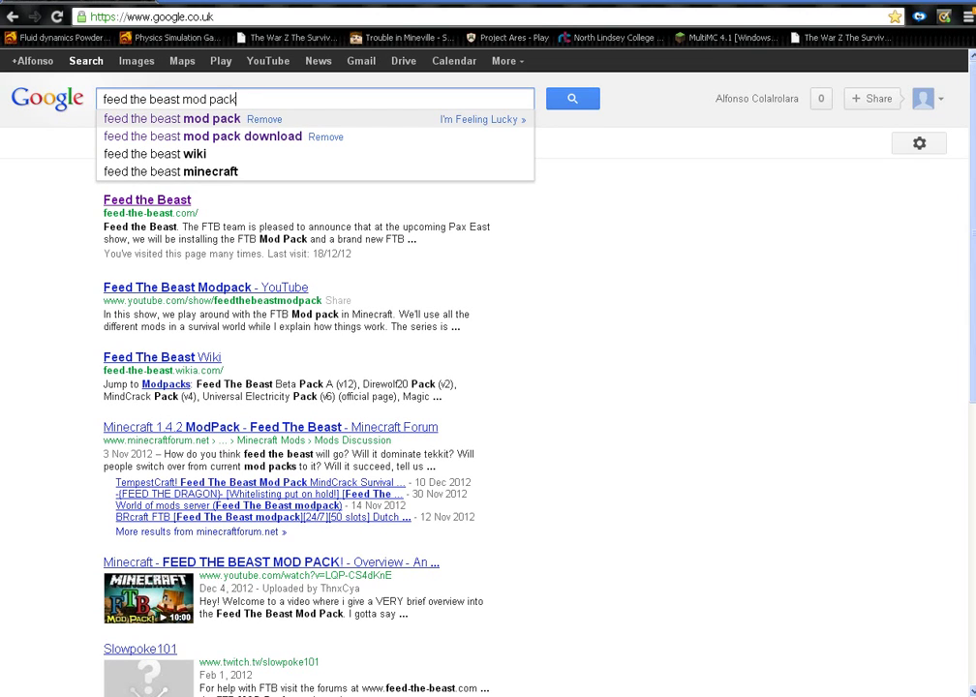
pyautogui.press('Return')
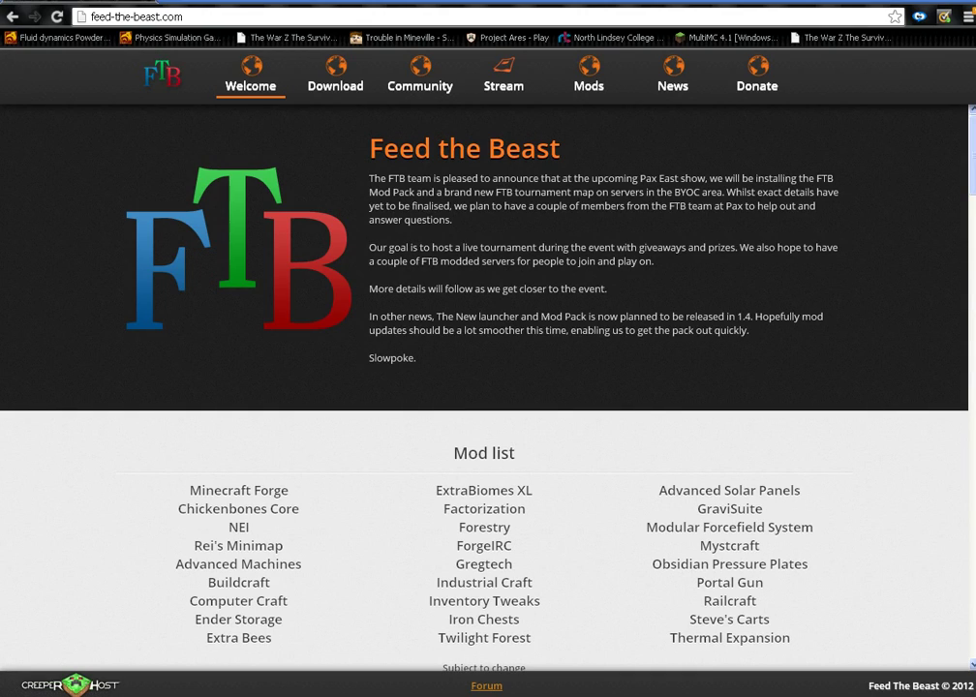
# - Download the launcher client FTB_Launcher.exe from the download section of the Feed the Beast website
pyautogui.click(335, 77)
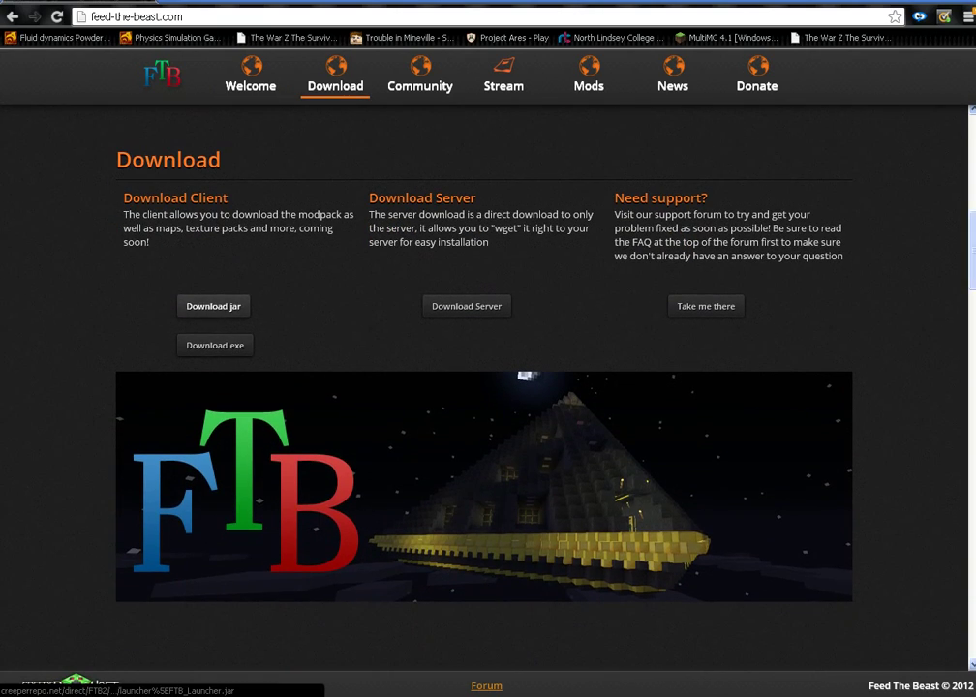
pyautogui.click(213, 306)
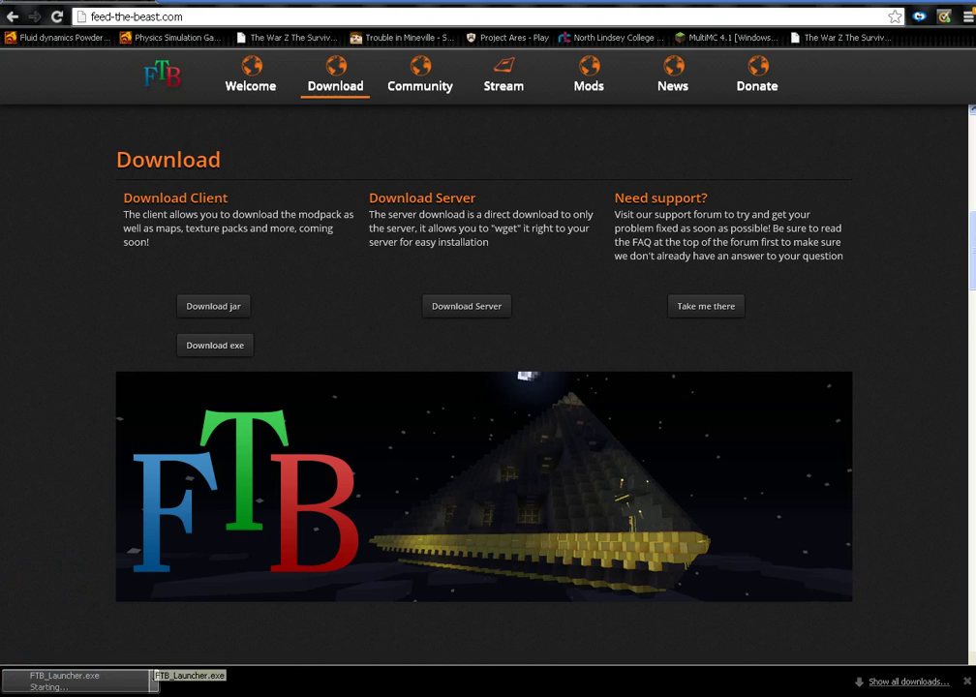
pyautogui.click(154, 682)
pyautogui.click(175, 658)
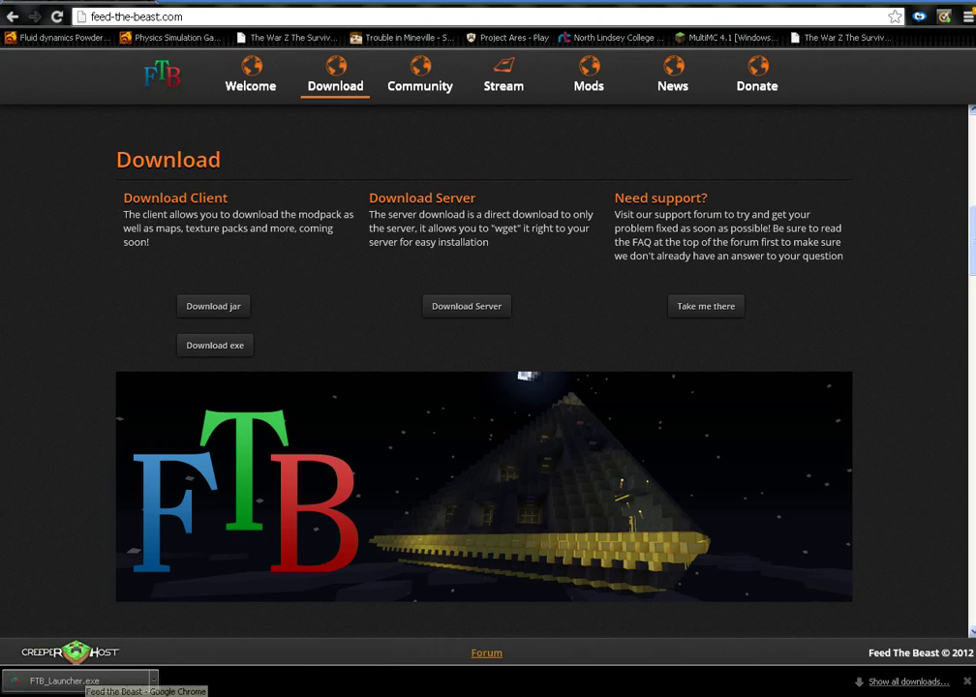
pyautogui.click(153, 681)
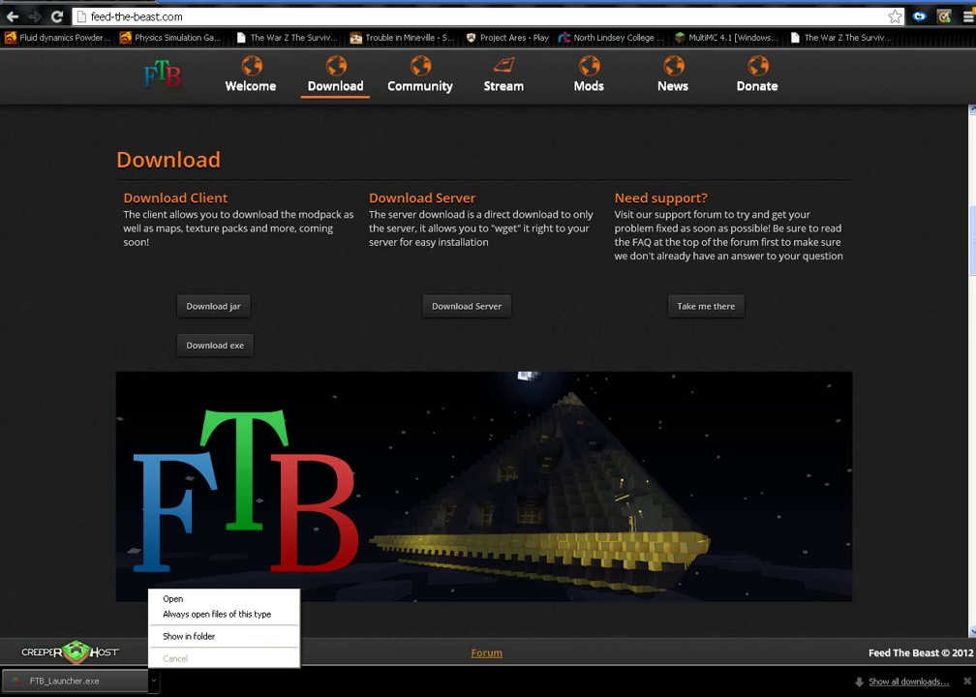
pyautogui.click(153, 681)
pyautogui.click(153, 681)
pyautogui.click(153, 681)
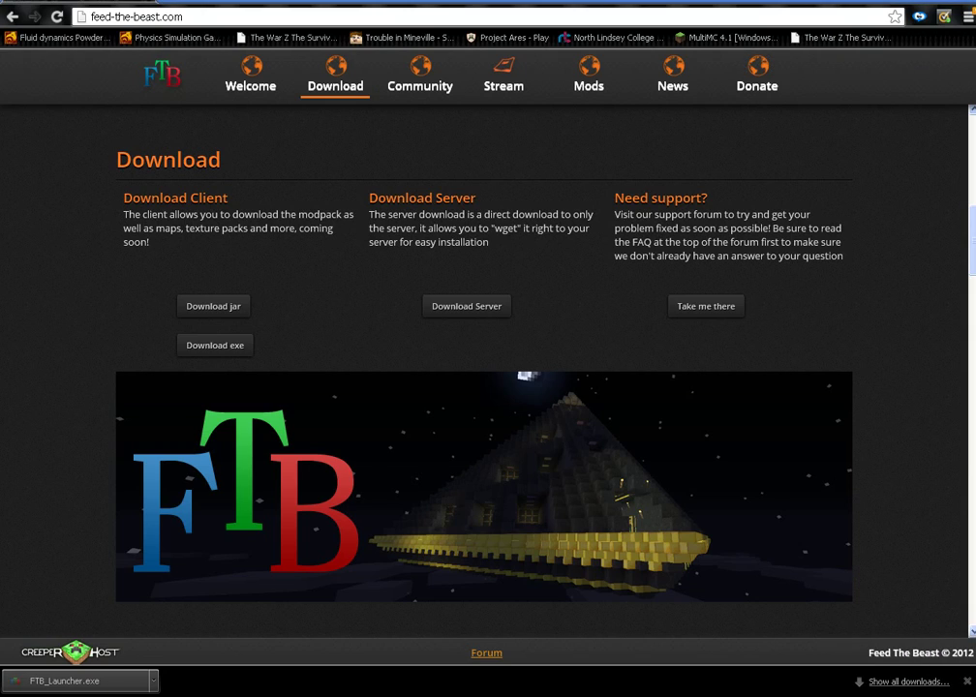
# - Go to the desktop, move the FTB_Launcher icon below Killing Floor and start it
pyautogui.press('super+d')
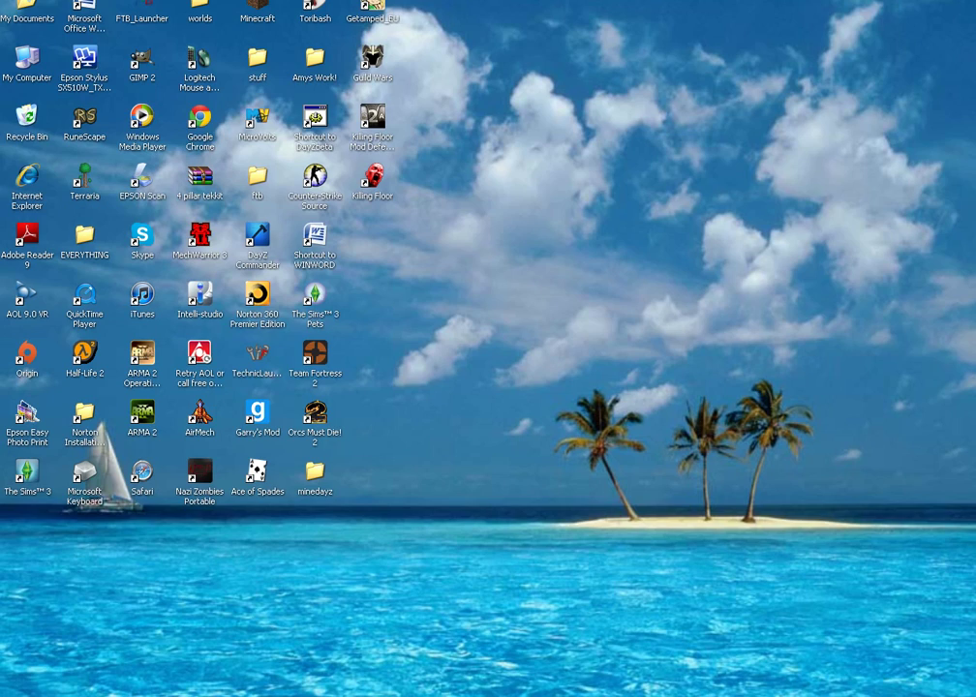
pyautogui.moveTo(142, 7); pyautogui.dragTo(378, 240)
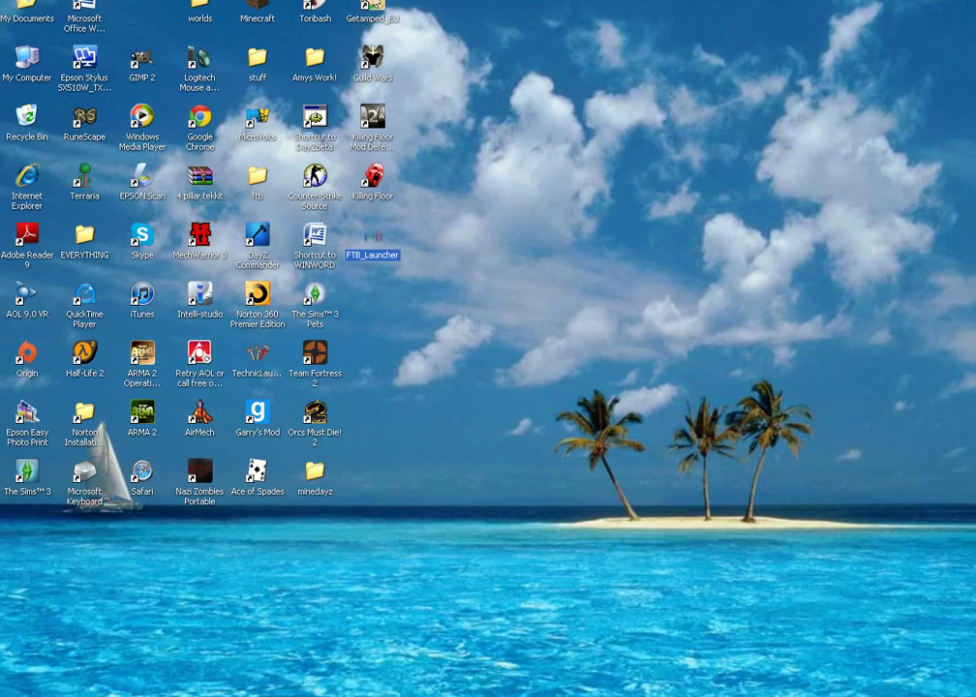
pyautogui.click(374, 239)
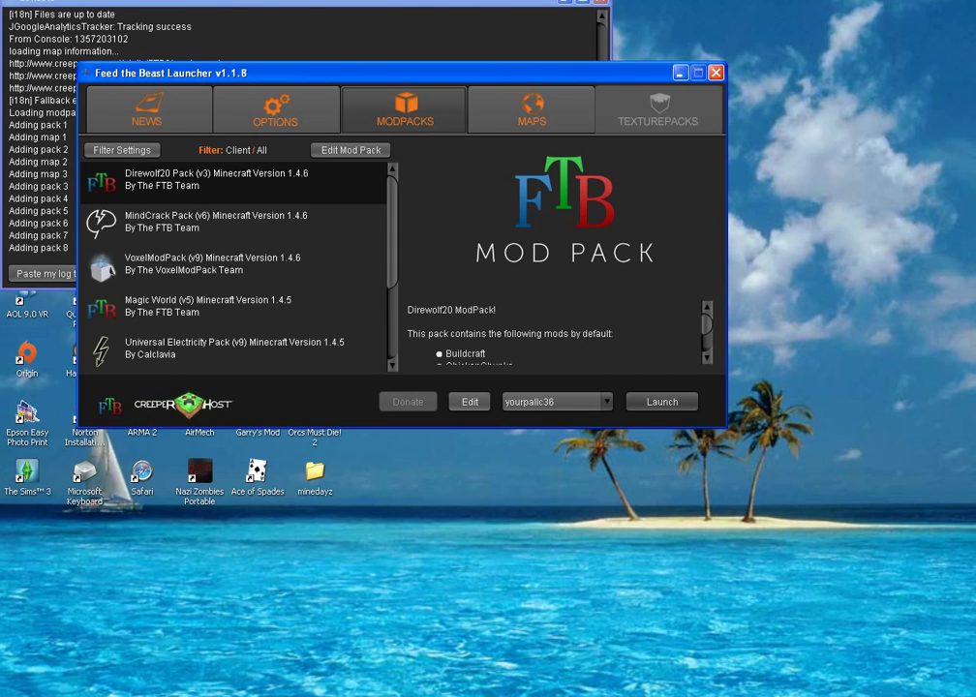
# - Arrange the launcher and console windows and examine the descriptions of the available mod packs, from MindCrack to Feed The Beast Beta Pack A
pyautogui.moveTo(306, 2); pyautogui.dragTo(398, 373)
pyautogui.moveTo(309, 74); pyautogui.dragTo(367, 213)
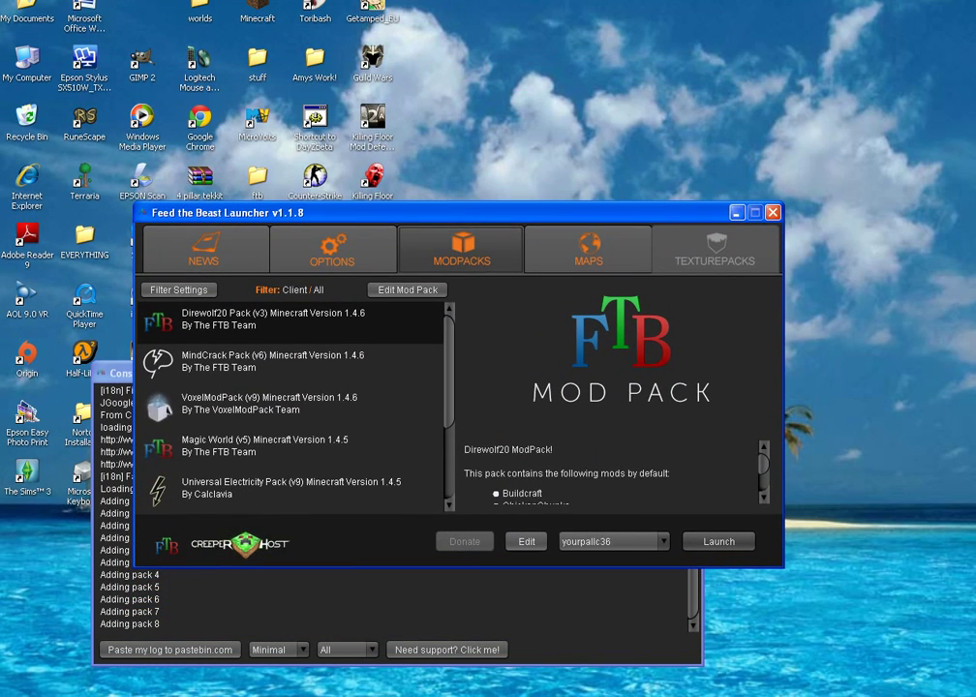
pyautogui.click(290, 363)
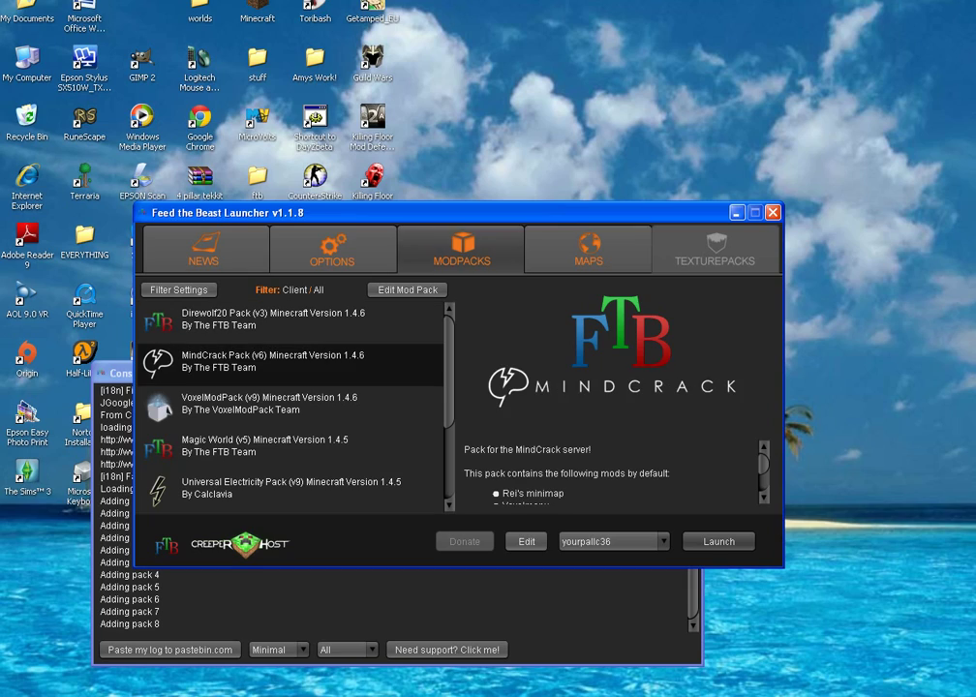
pyautogui.click(290, 406)
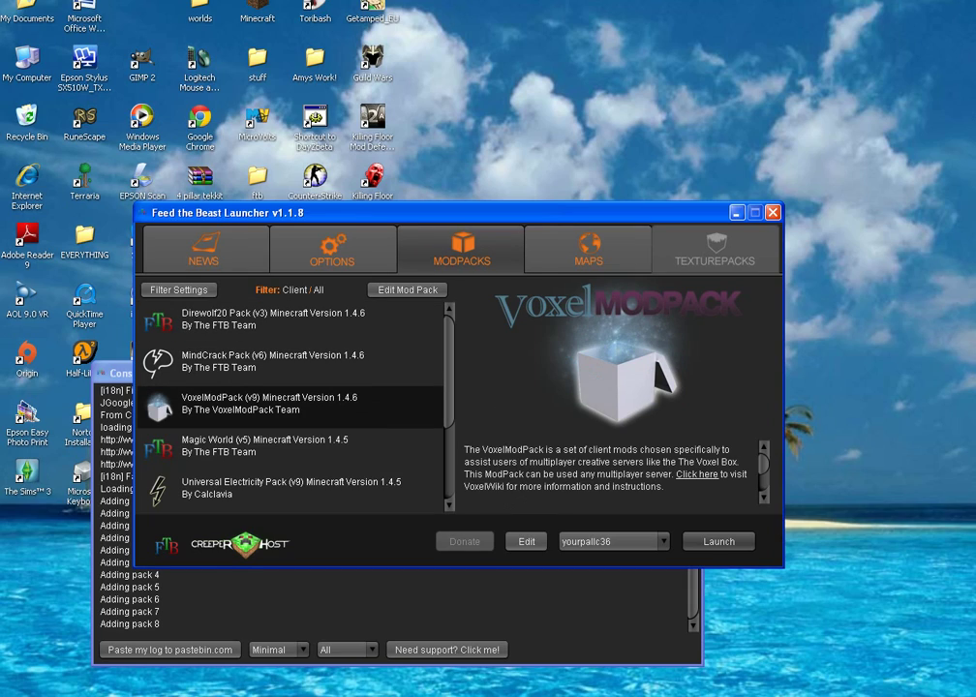
pyautogui.click(290, 447)
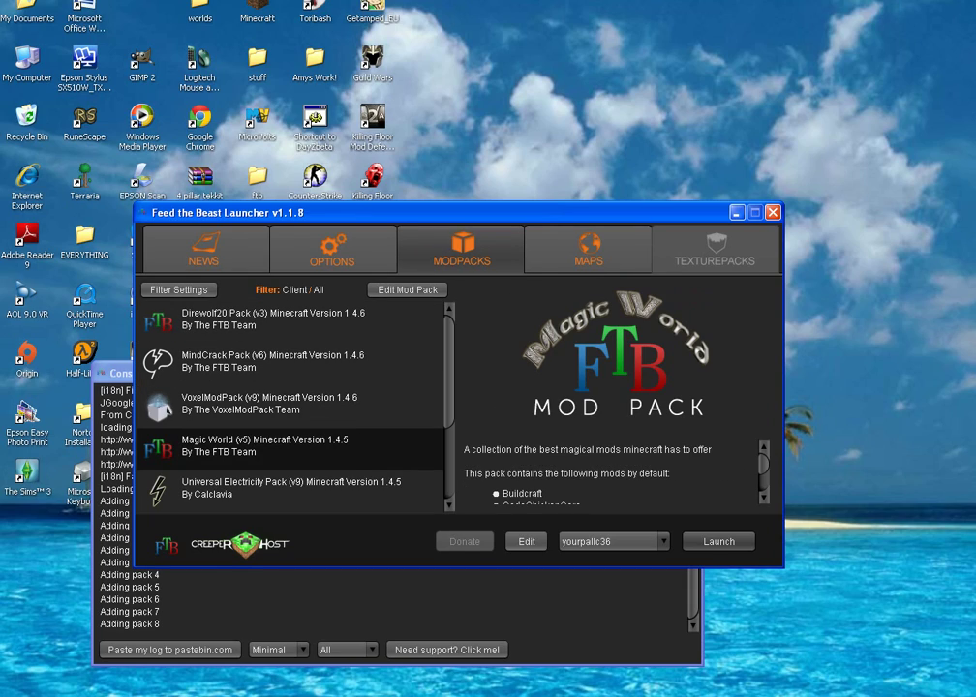
pyautogui.click(291, 490)
pyautogui.moveTo(448, 373); pyautogui.dragTo(448, 446)
pyautogui.click(290, 403)
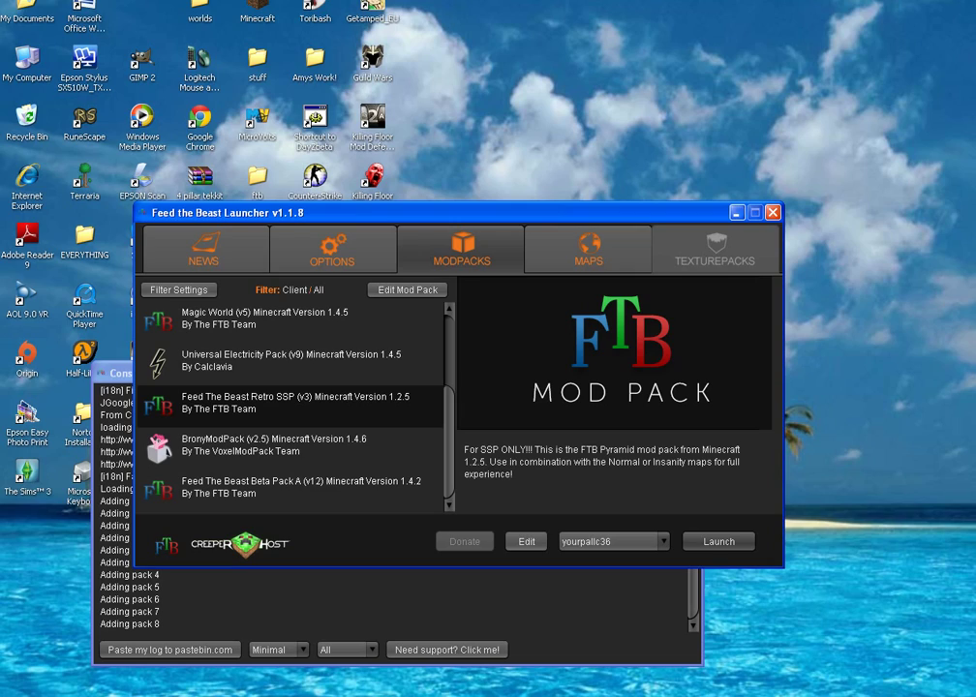
pyautogui.click(290, 445)
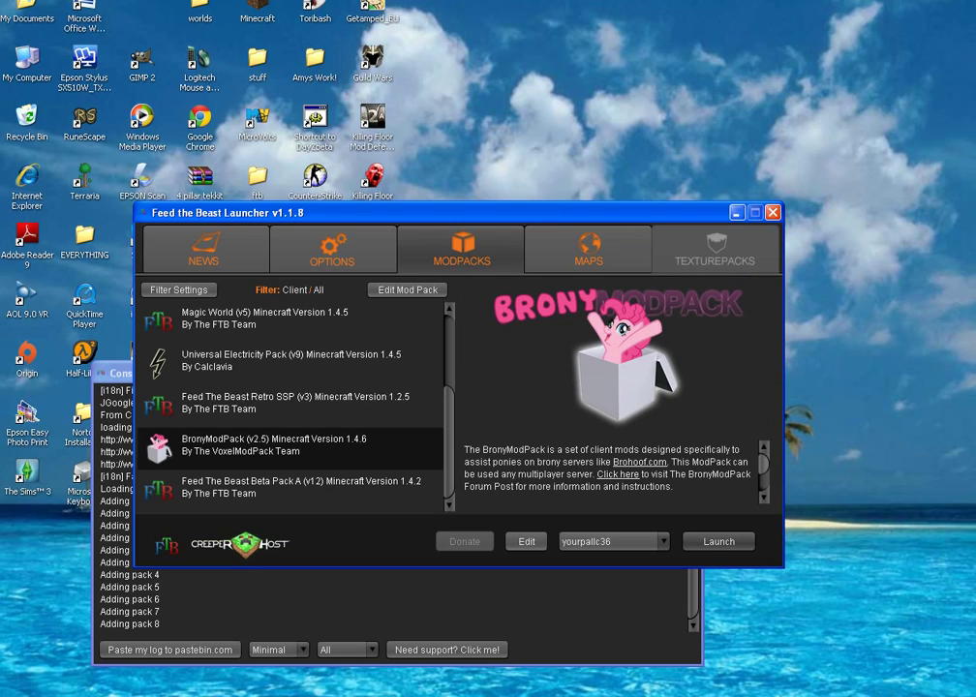
pyautogui.scroll(-5, 610, 465)
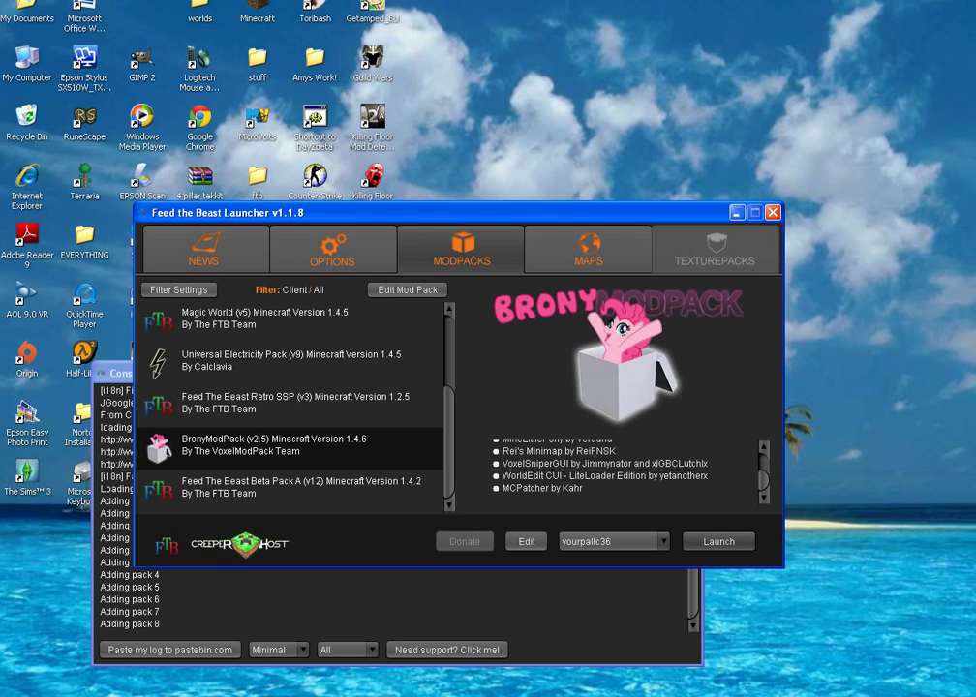
pyautogui.click(290, 488)
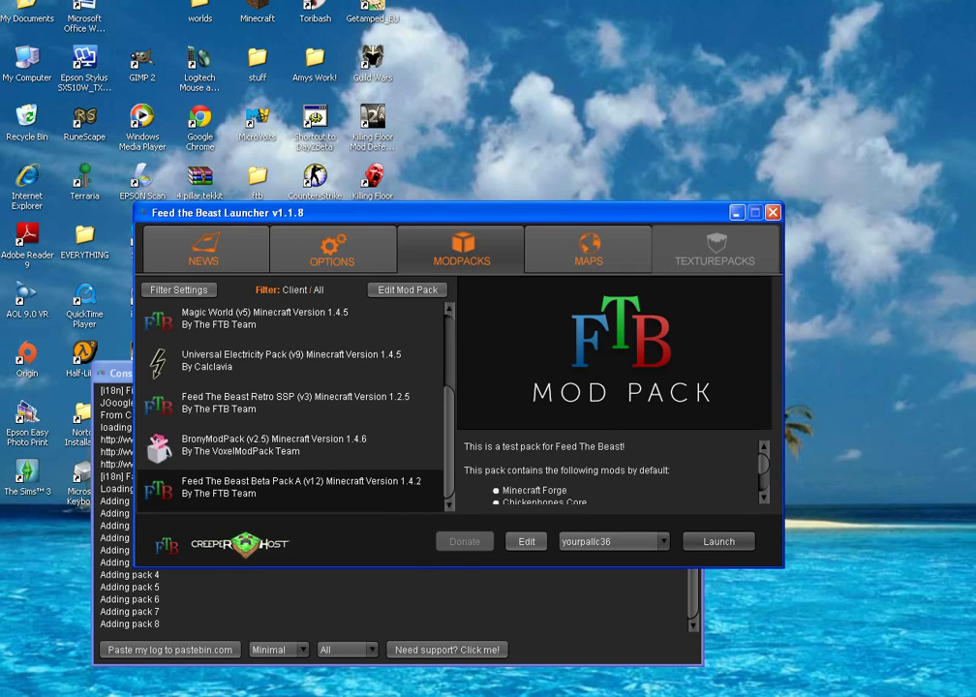
# - Select the Direwolf20 Pack (v3) and update the saved login profile in the Profile Editor
pyautogui.moveTo(449, 443); pyautogui.dragTo(450, 371)
pyautogui.click(290, 321)
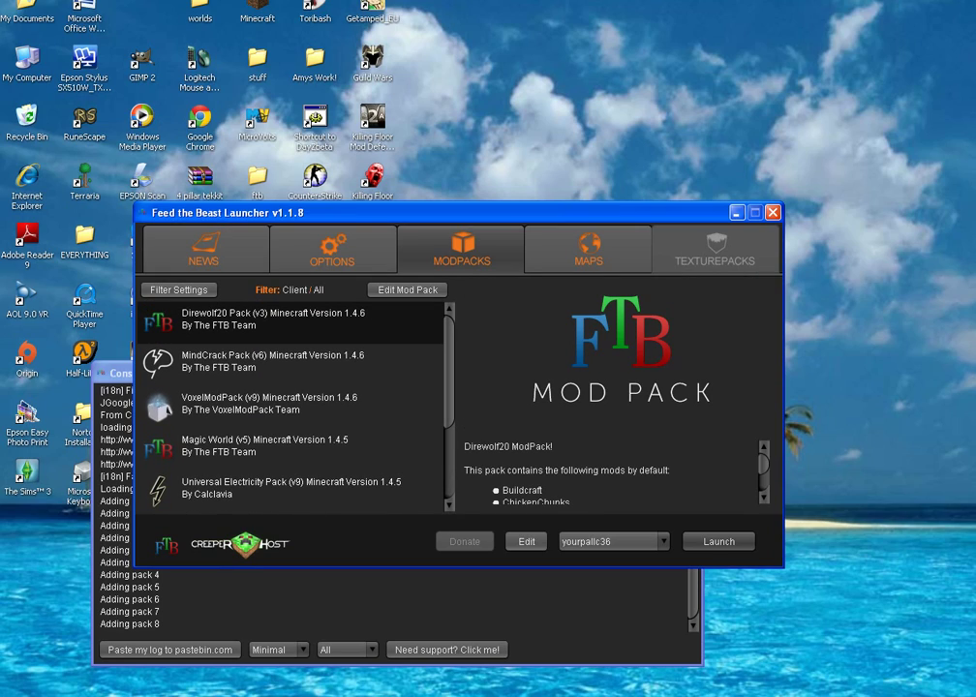
pyautogui.click(526, 542)
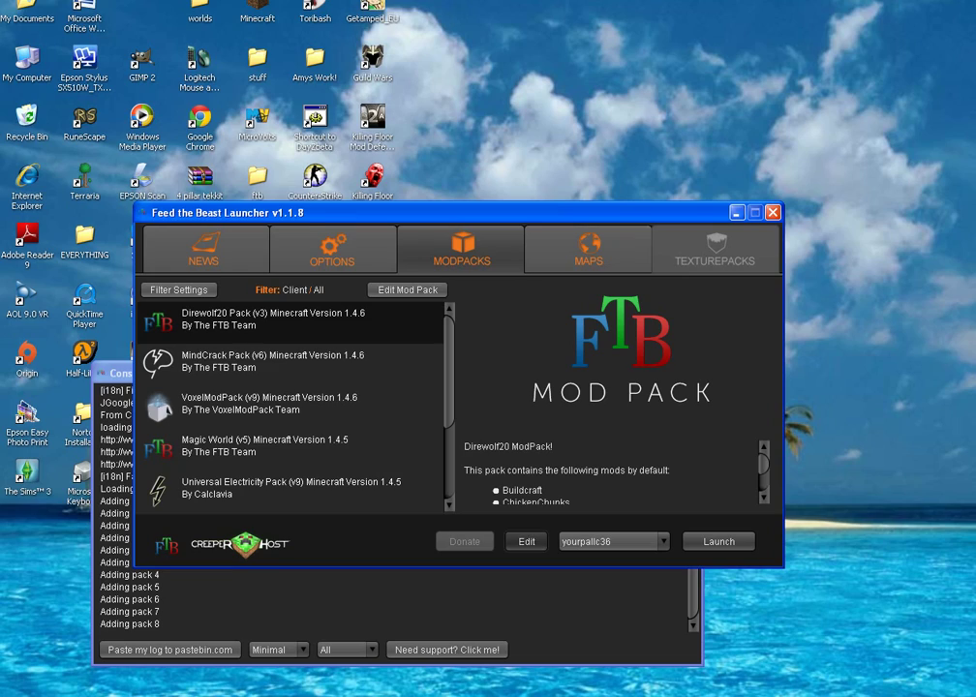
pyautogui.moveTo(363, 257); pyautogui.dragTo(310, 286)
pyautogui.click(356, 286)
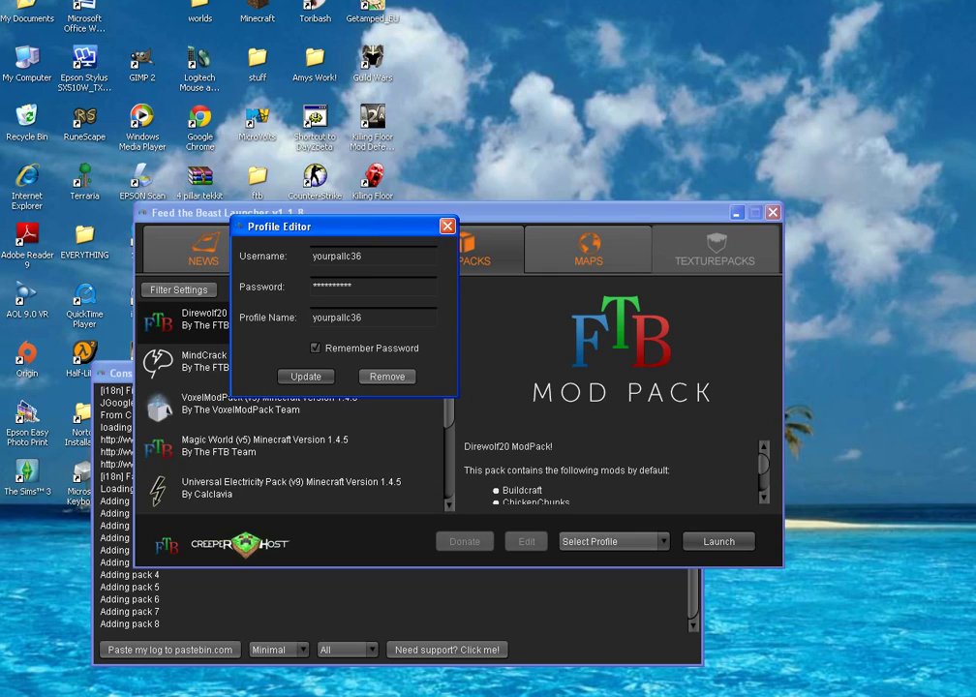
pyautogui.click(306, 376)
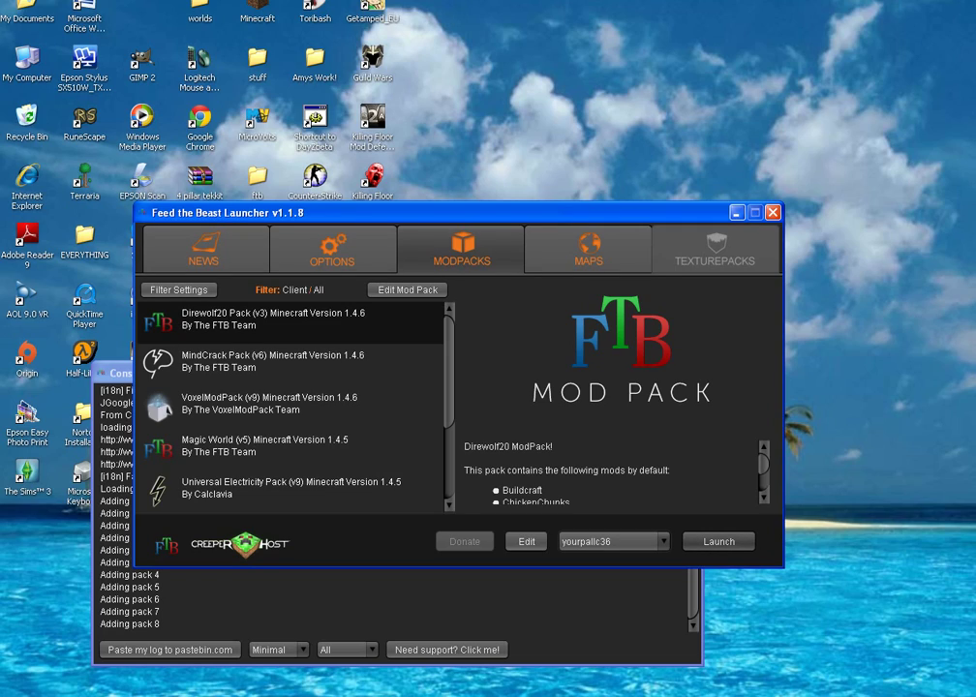
# - Install the Direwolf20 Map Ep.0 (v.1) for the Direwolf20 pack, overwriting the existing map of that name
pyautogui.click(588, 249)
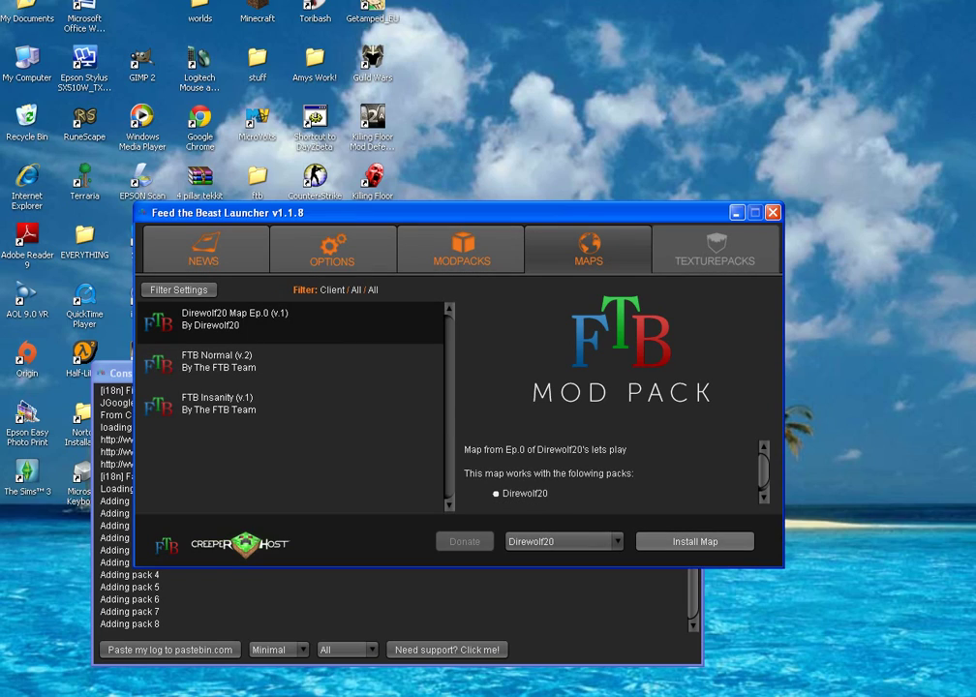
pyautogui.click(694, 542)
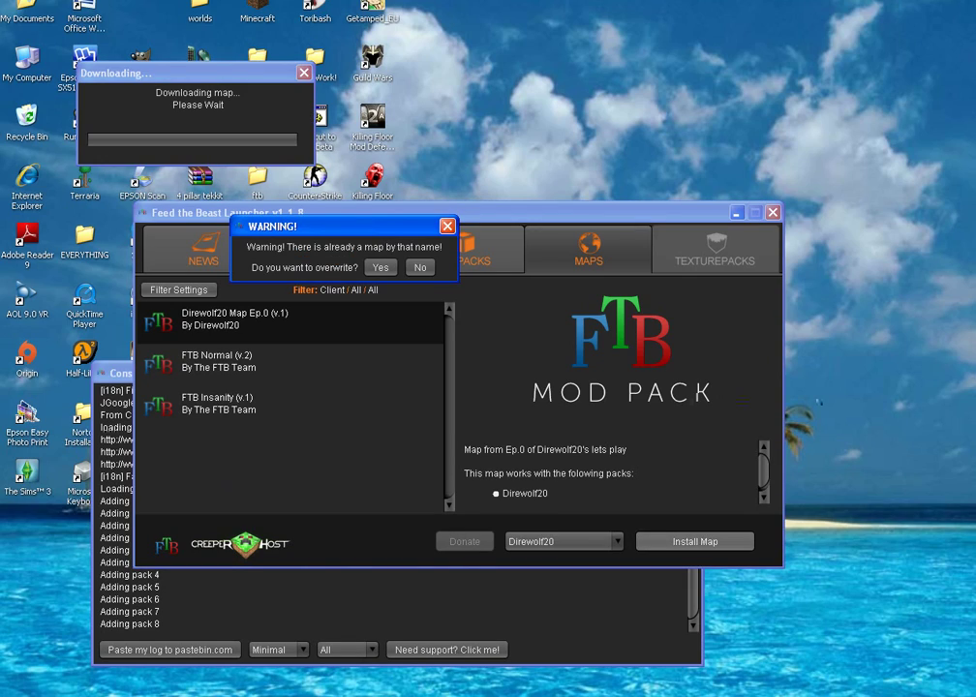
pyautogui.click(381, 267)
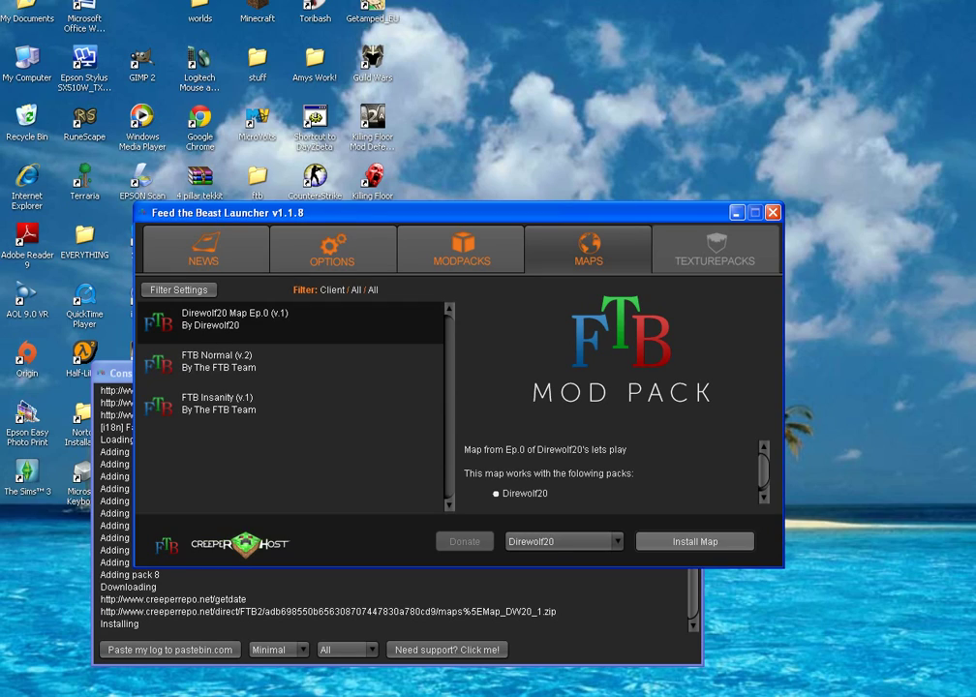
# - Examine the FTB Normal and FTB Insanity maps, review the launcher's options and news, and return to the map list
pyautogui.click(288, 363)
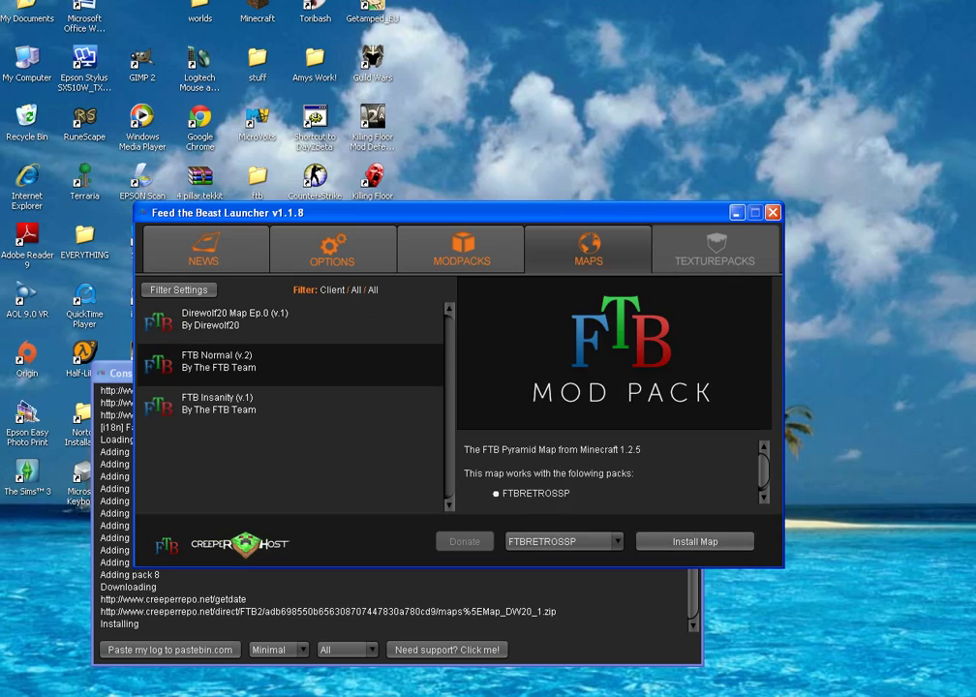
pyautogui.click(289, 406)
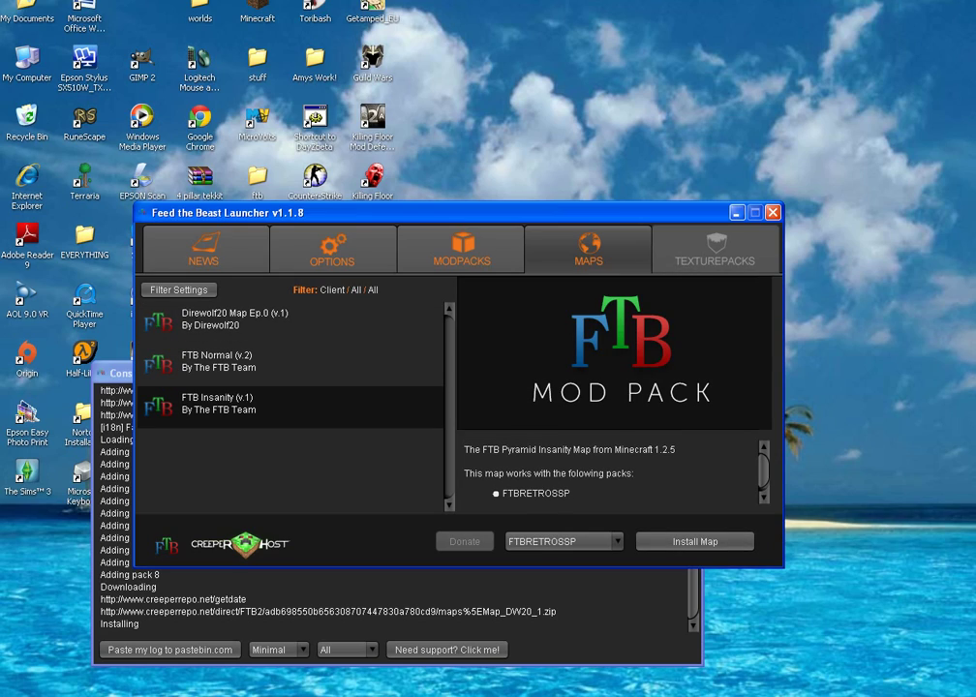
pyautogui.click(288, 364)
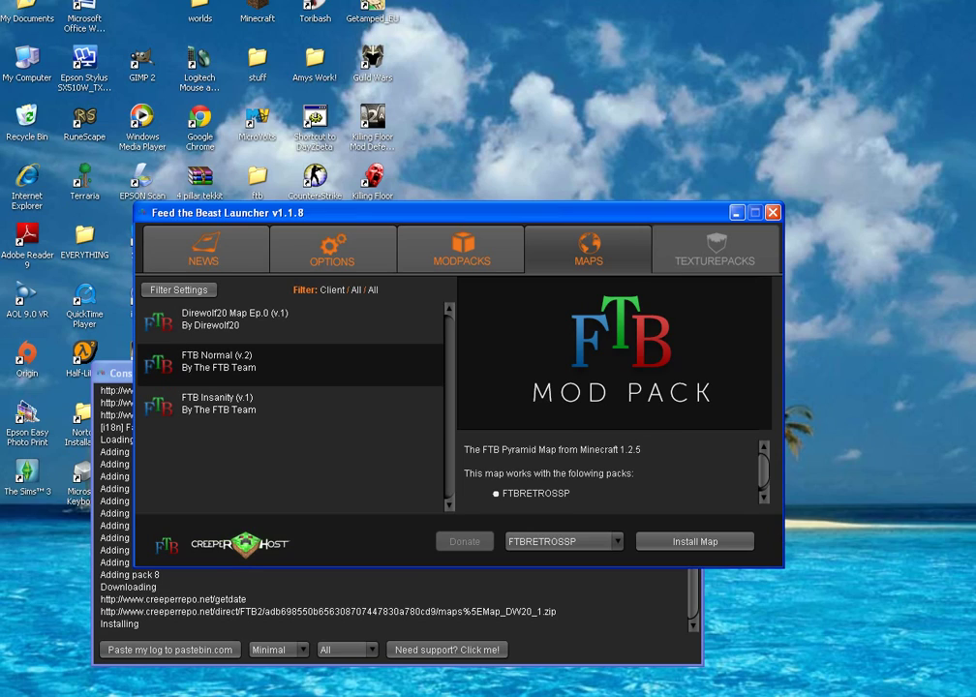
pyautogui.click(327, 246)
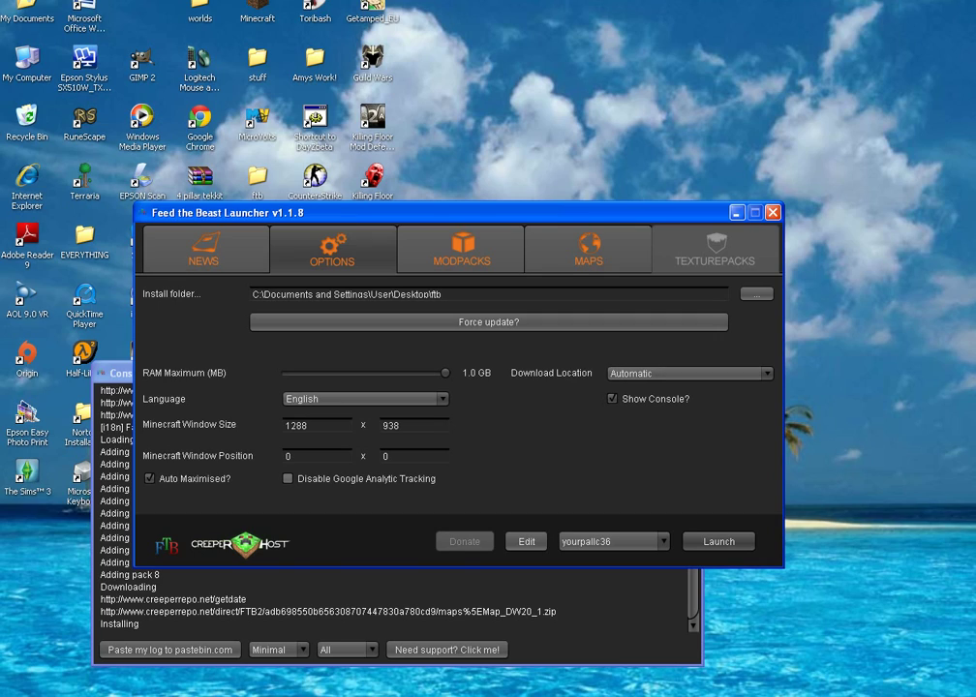
pyautogui.click(203, 250)
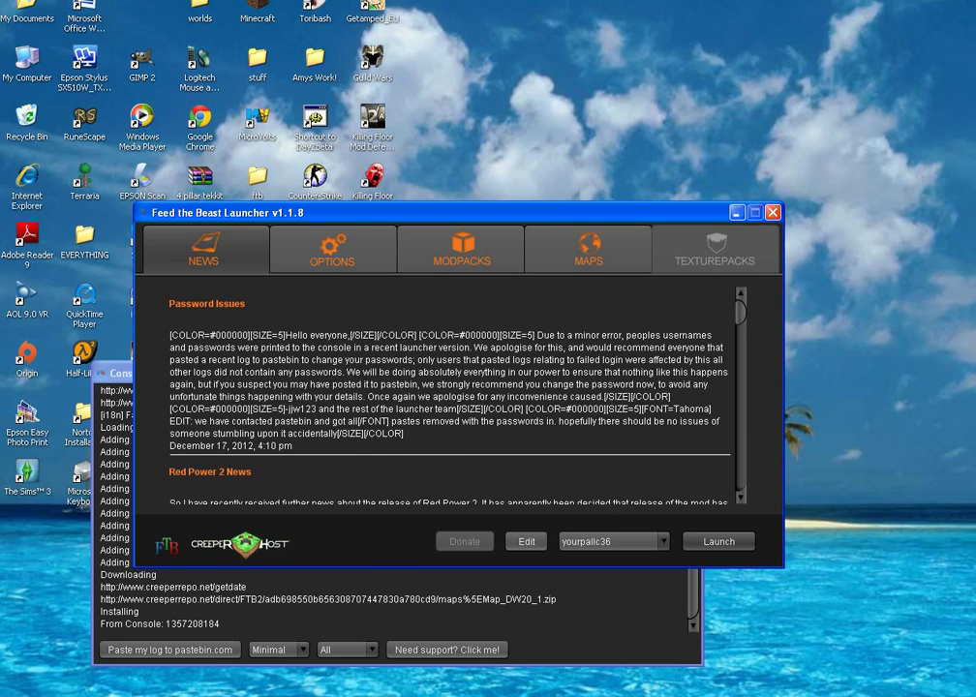
pyautogui.moveTo(383, 433); pyautogui.dragTo(368, 360)
pyautogui.click(368, 360)
pyautogui.click(332, 250)
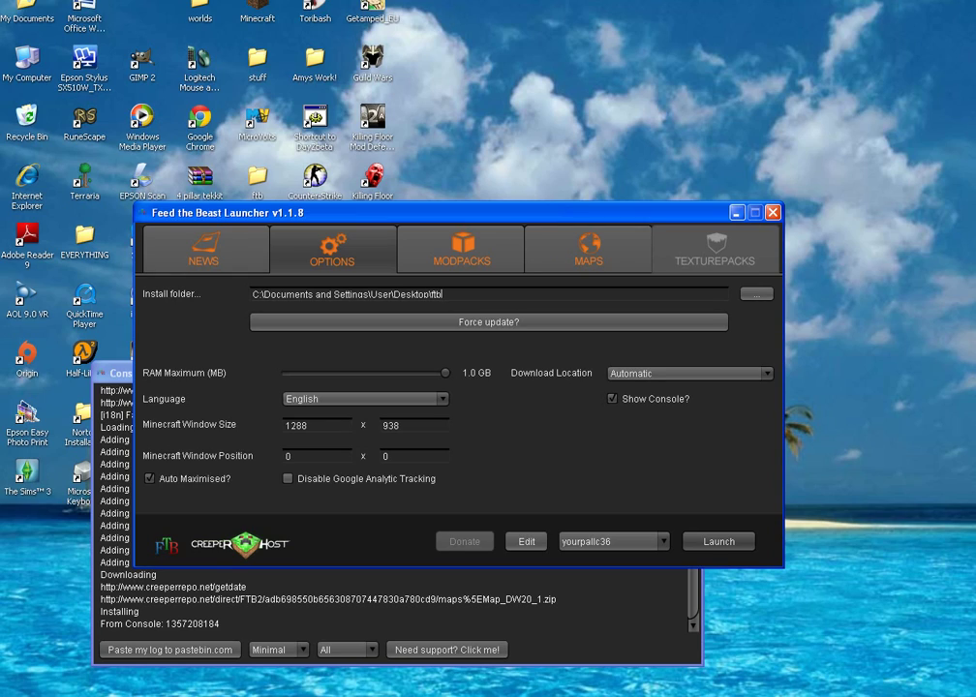
pyautogui.click(589, 249)
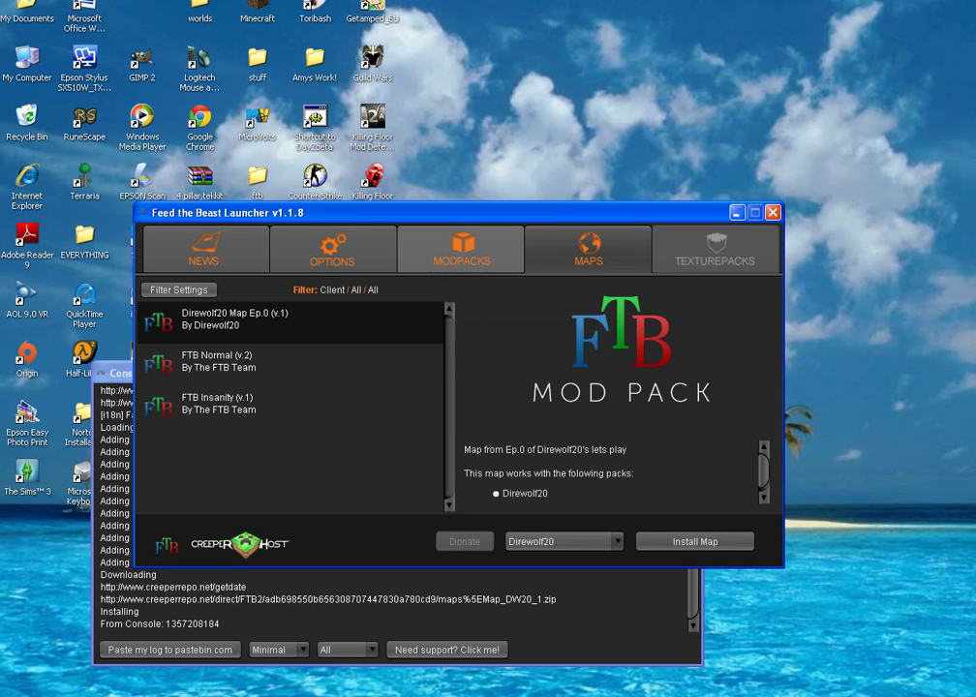